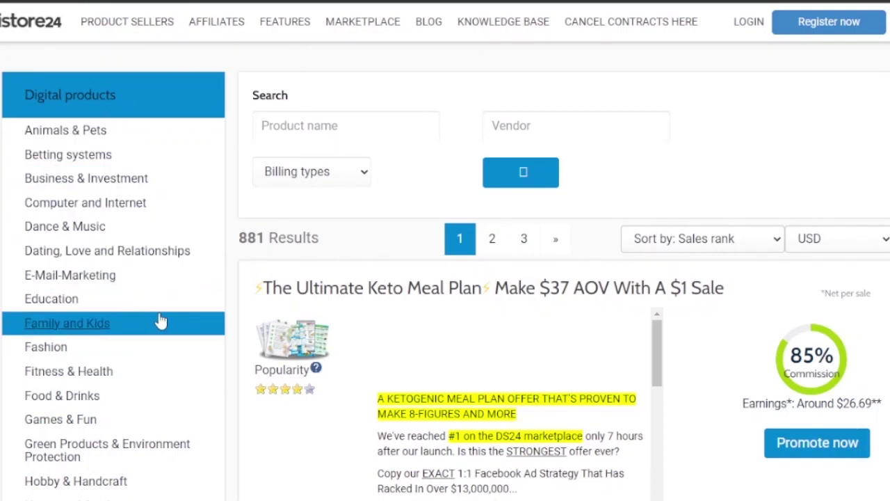
- Look over the digital product categories and filter the marketplace to Fitness & Health
scroll(445, 251, down, 8)
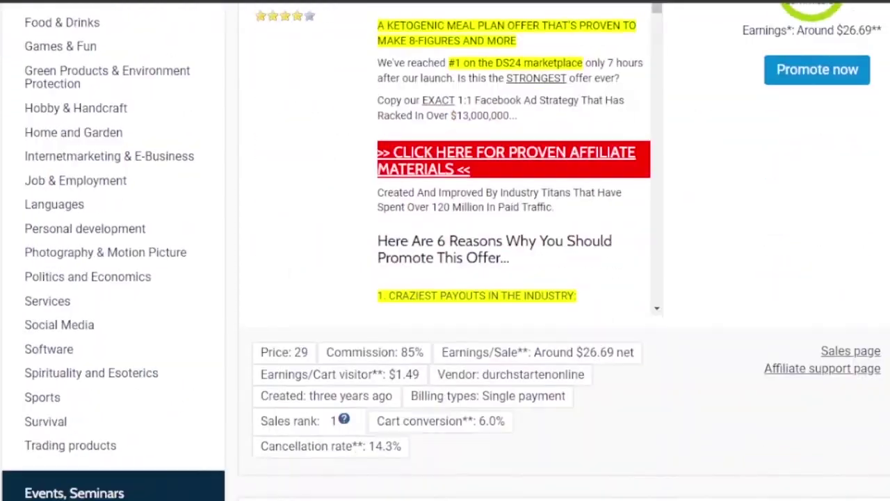
scroll(445, 251, up, 1)
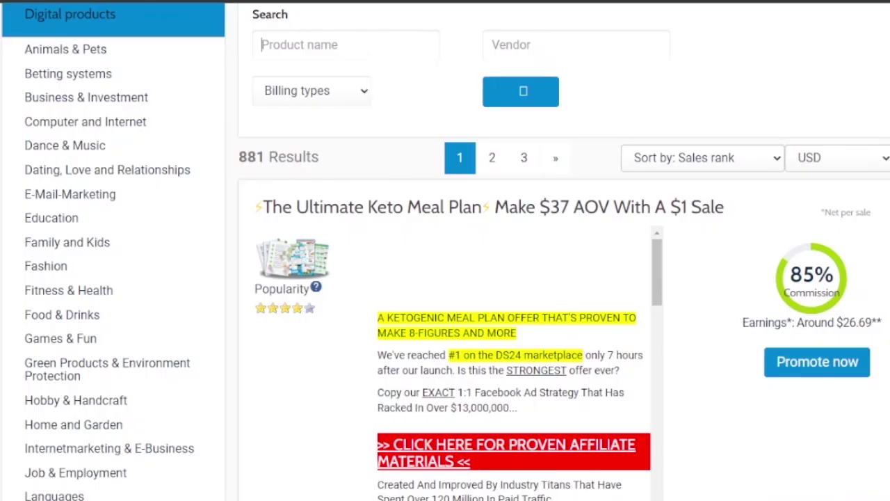
scroll(445, 251, down, 2)
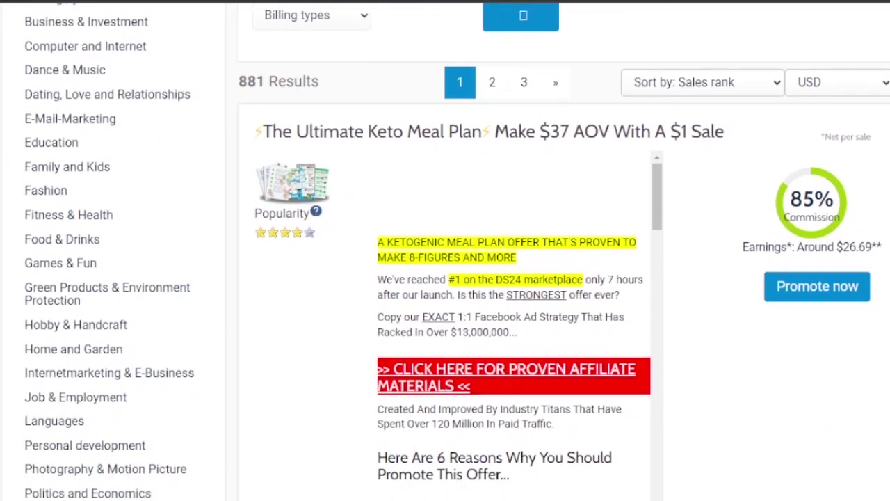
click(39, 220)
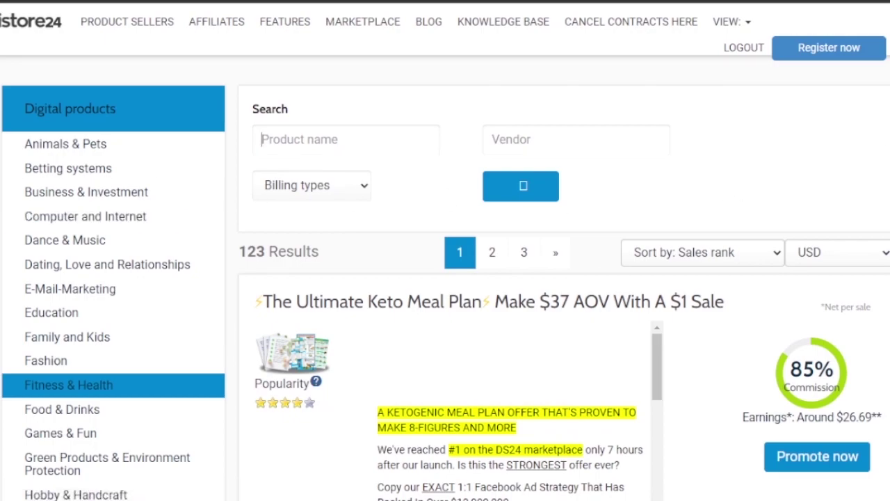
- Review the first page of Fitness & Health offers, comparing their commissions, earnings per sale, sales ranks and cancellation rates
scroll(445, 250, down, 8)
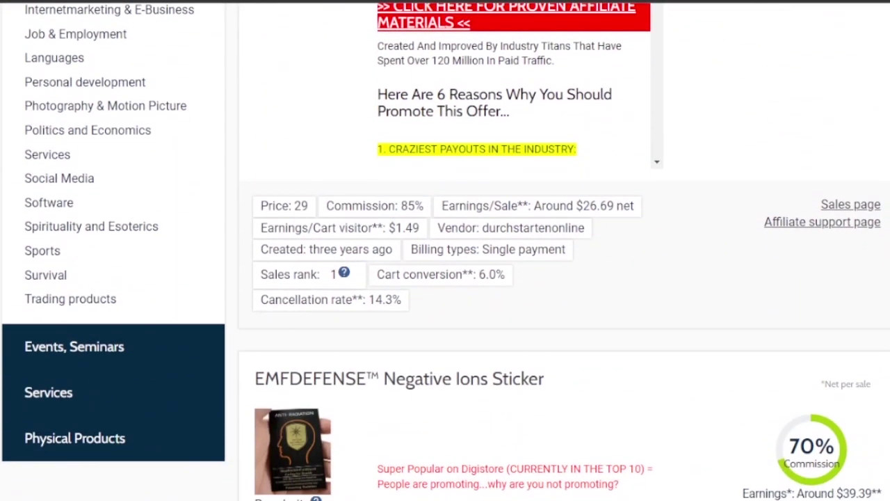
scroll(445, 250, down, 5)
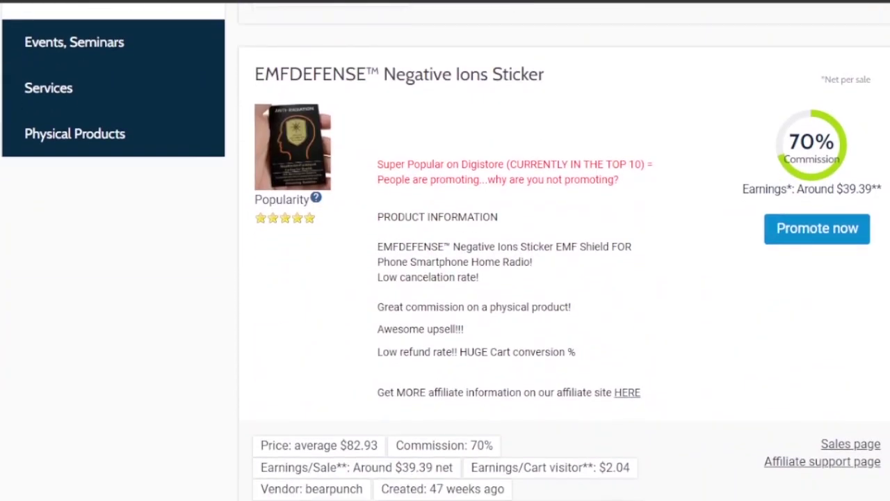
scroll(445, 250, down, 8)
scroll(445, 250, up, 2)
scroll(445, 250, down, 5)
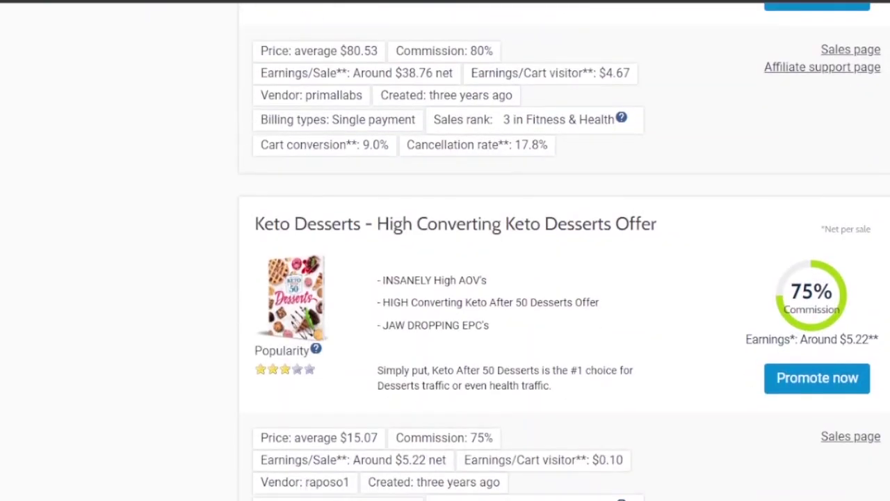
scroll(445, 250, down, 5)
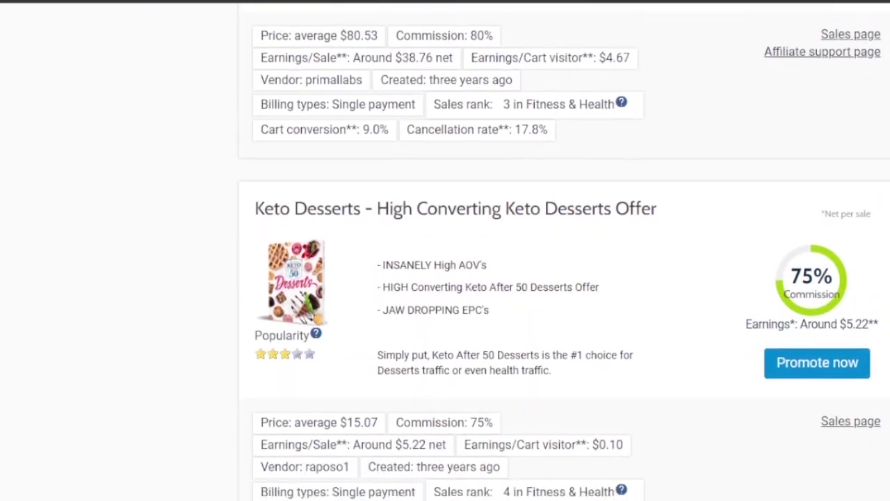
scroll(445, 250, down, 6)
scroll(446, 250, up, 4)
scroll(542, 361, down, 3)
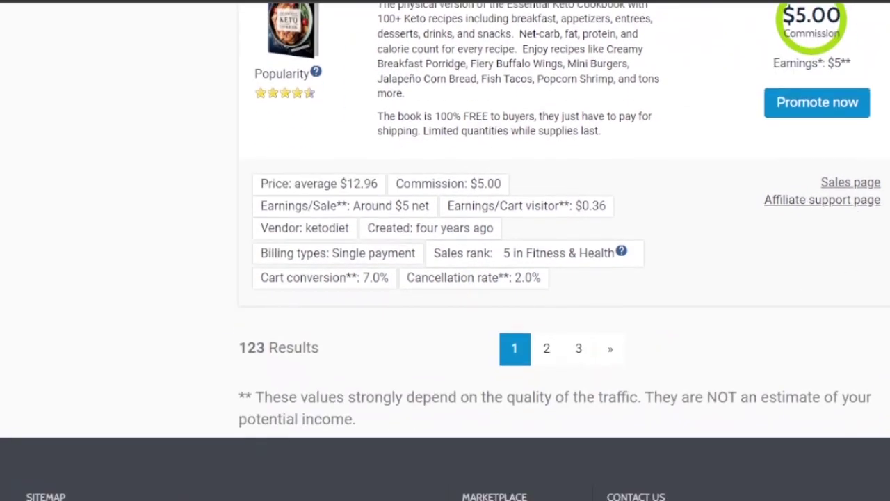
- Go to the second page of Fitness & Health results and find the Herbs For Health offer
click(547, 350)
scroll(445, 251, down, 6)
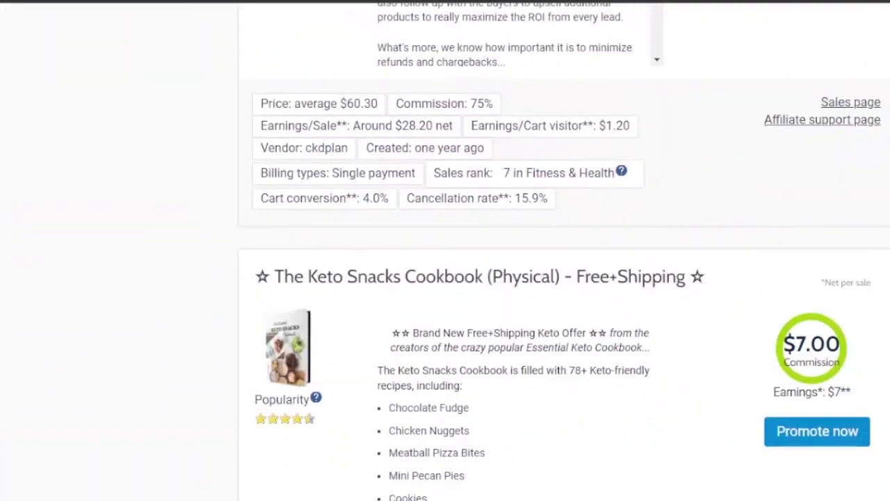
scroll(445, 250, down, 10)
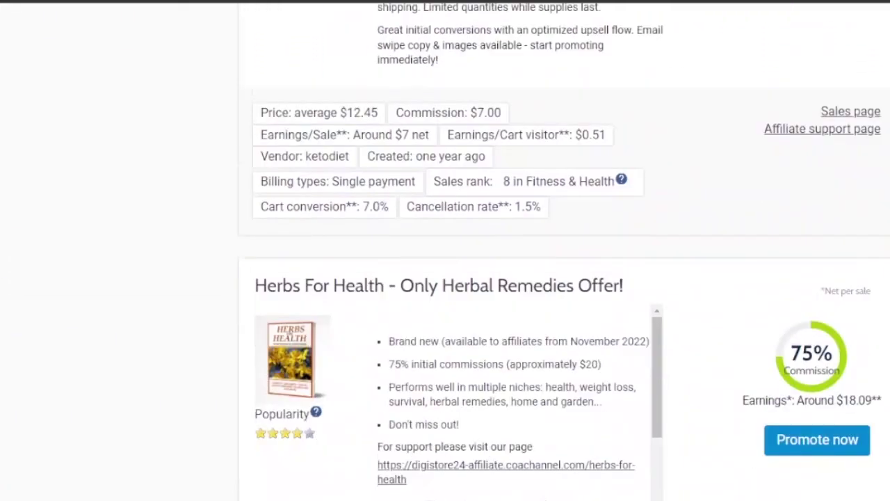
scroll(445, 250, down, 1)
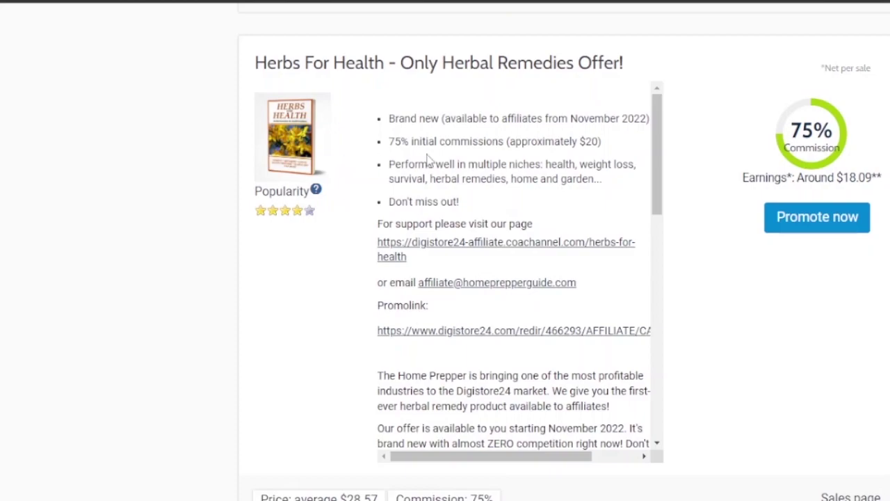
- Read the Herbs For Health offer's description through to its end
drag(656, 175, 628, 330)
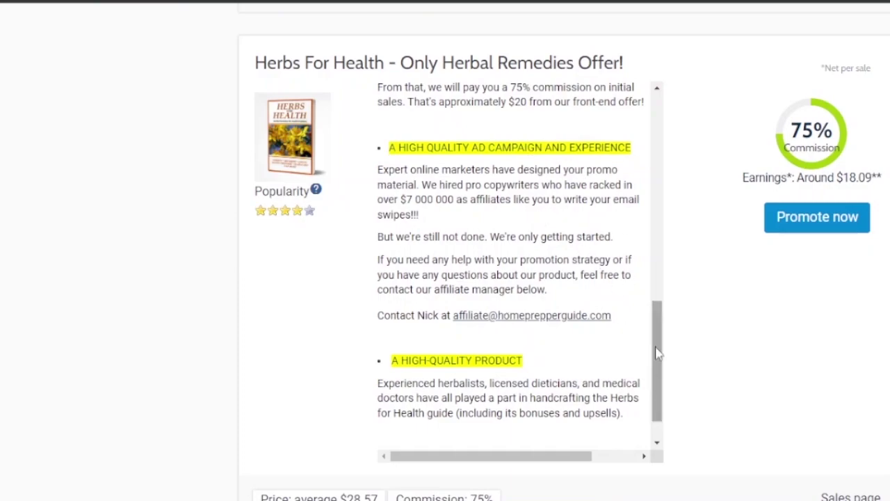
click(658, 294)
drag(658, 294, 667, 454)
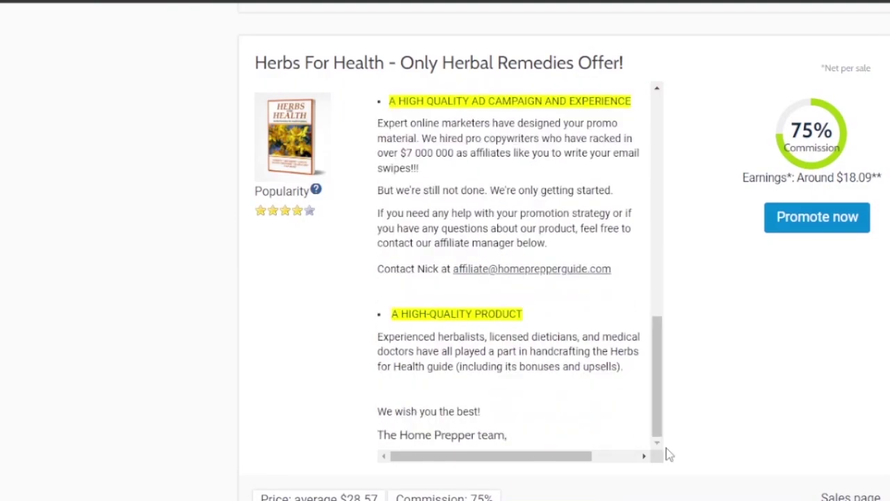
scroll(667, 453, up, 3)
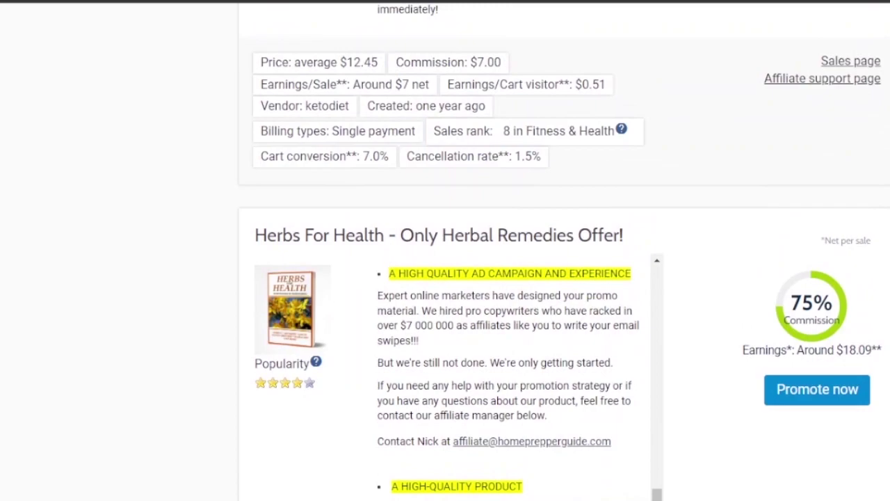
scroll(540, 312, down, 3)
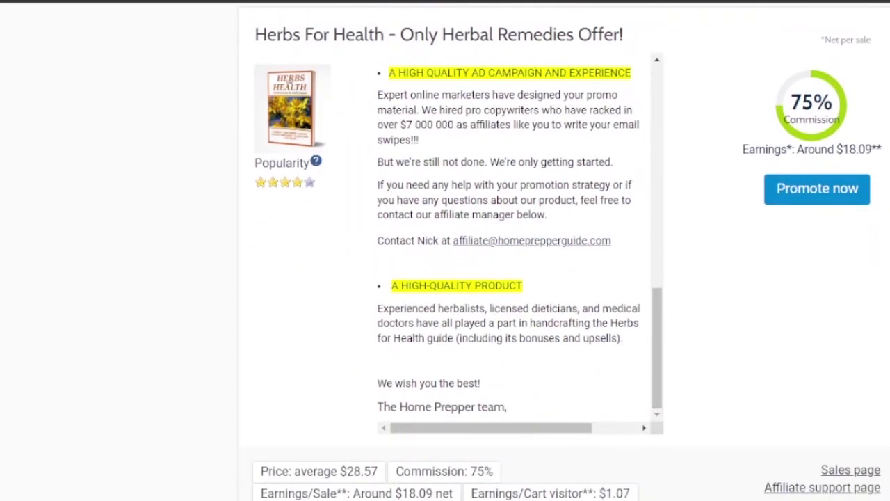
- Request to promote the Herbs For Health offer, copy its promolink and dismiss the success message
click(805, 199)
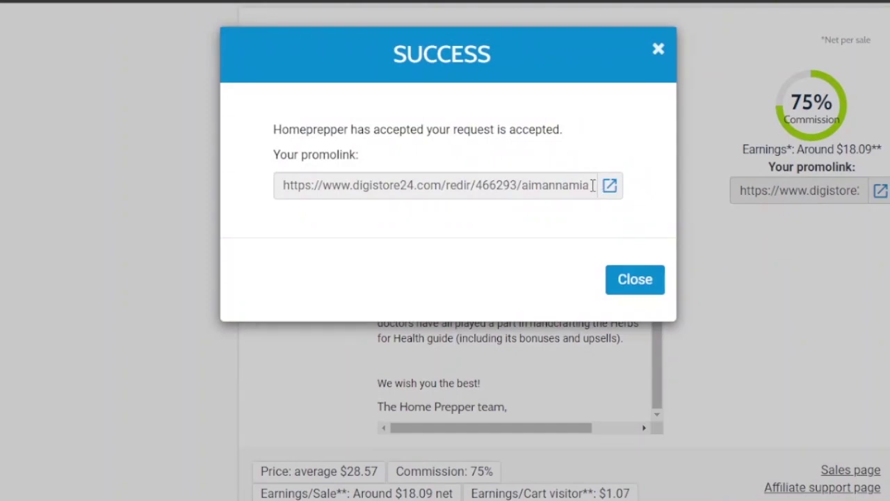
drag(593, 185, 255, 194)
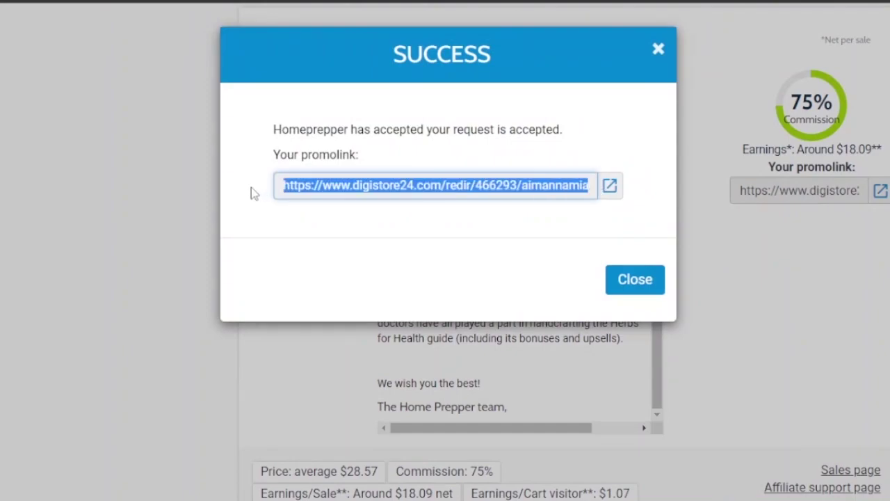
right_click(364, 187)
click(400, 199)
click(657, 52)
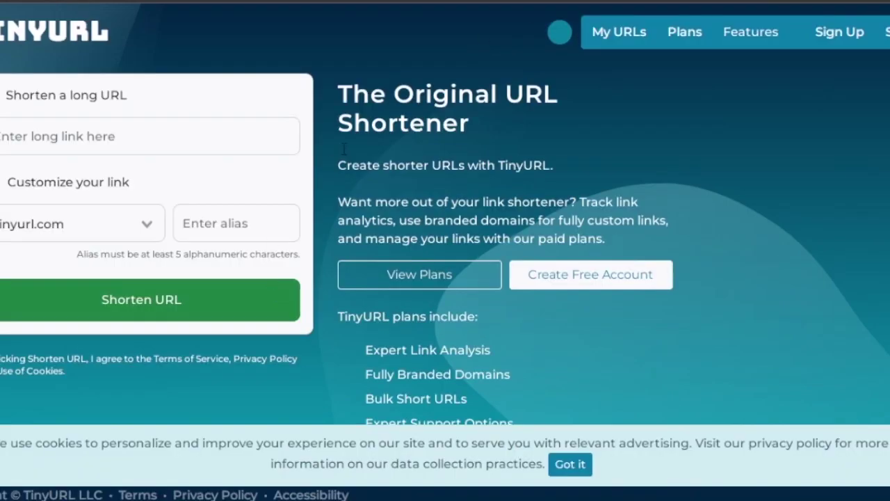
- In TinyURL, shorten the copied promolink without a custom alias and copy the resulting short link
right_click(25, 136)
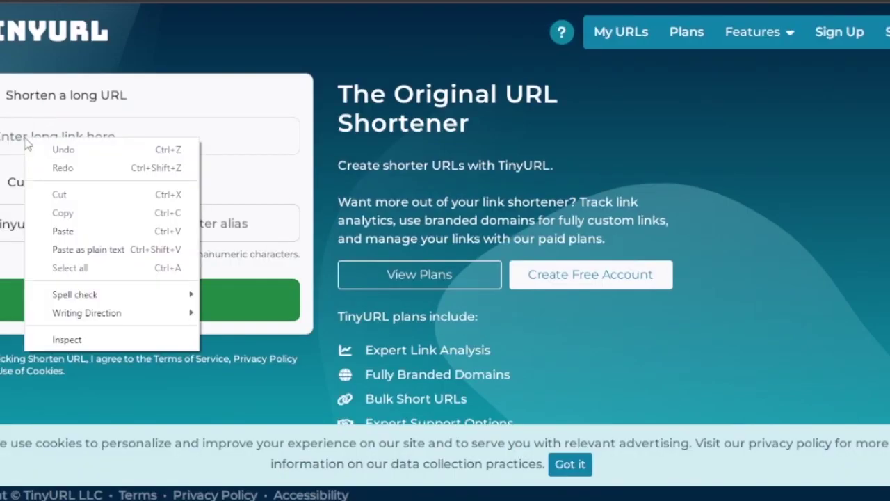
click(69, 229)
click(232, 232)
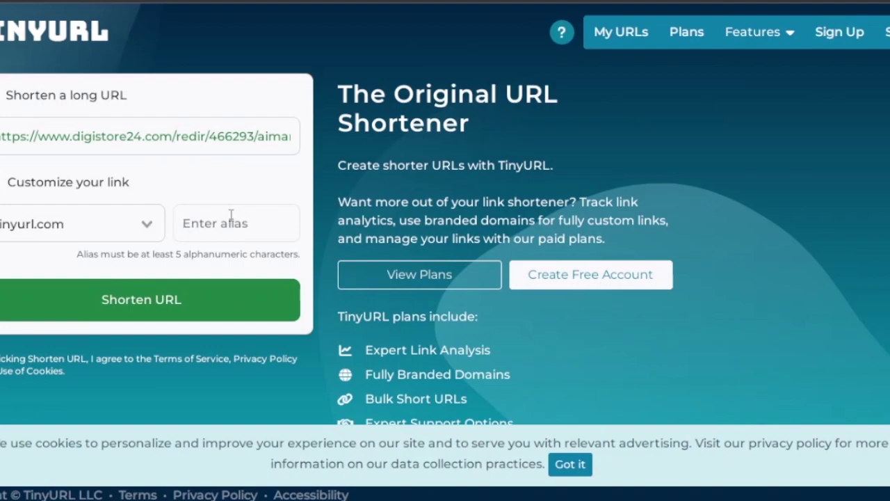
key(Return)
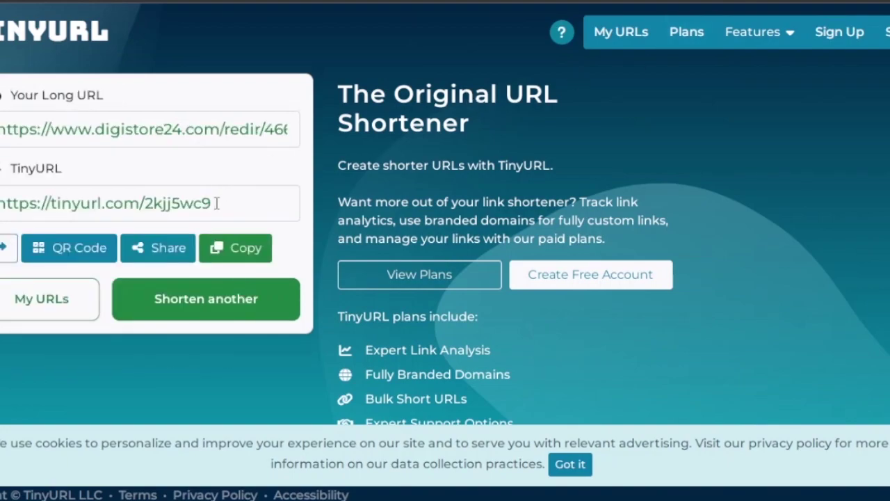
drag(223, 205, 201, 204)
click(249, 260)
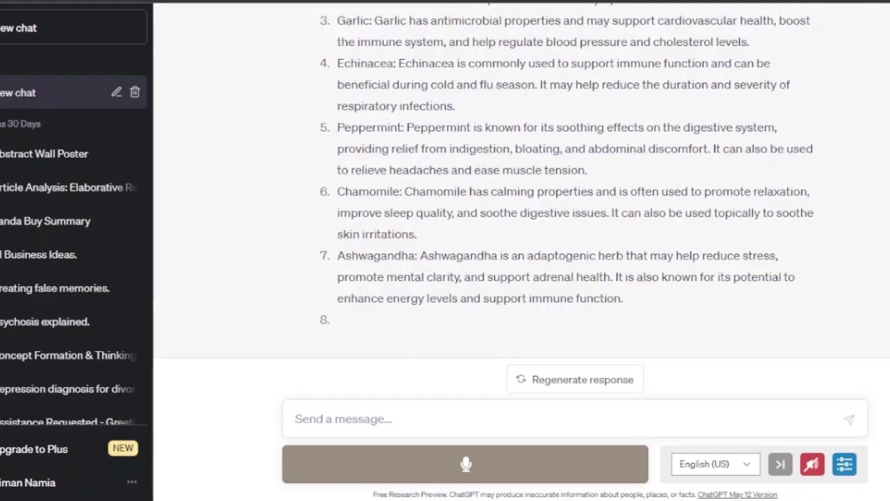
triple_click(582, 379)
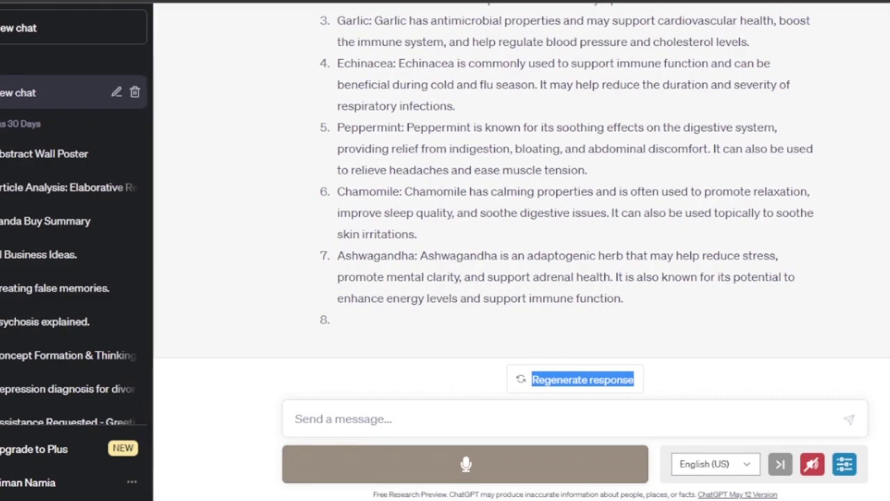
scroll(522, 199, up, 3)
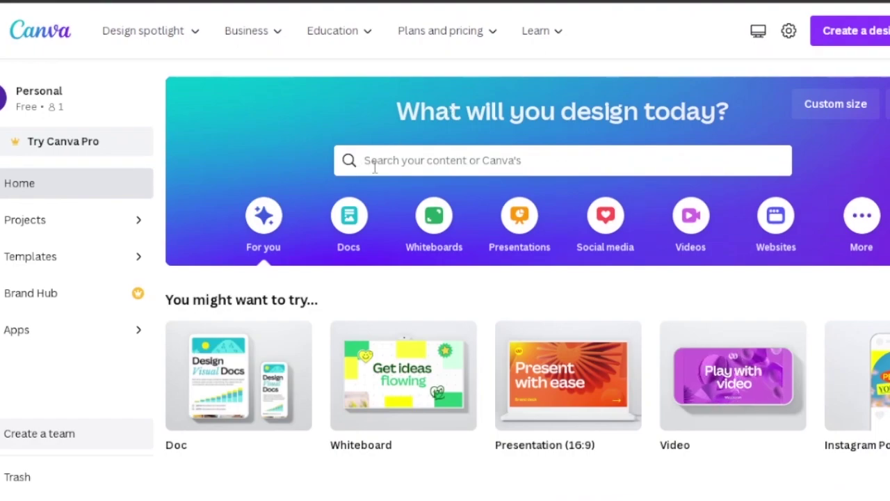
- In Canva, search for "youtube shorts health" and browse the matching templates
click(387, 164)
text(youtube shorts health)
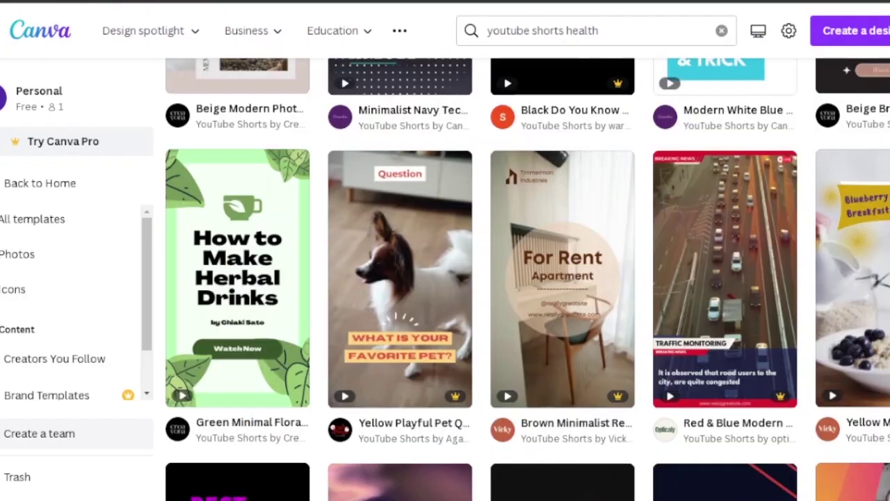
scroll(528, 278, down, 10)
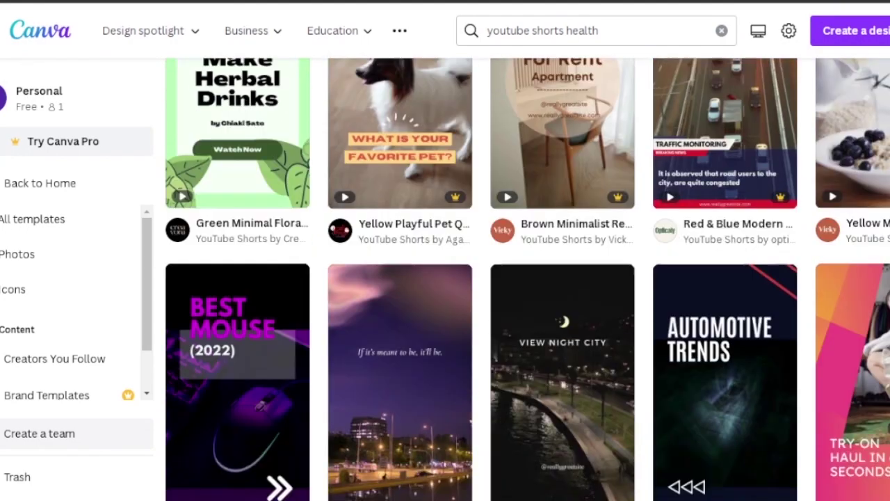
scroll(528, 278, down, 7)
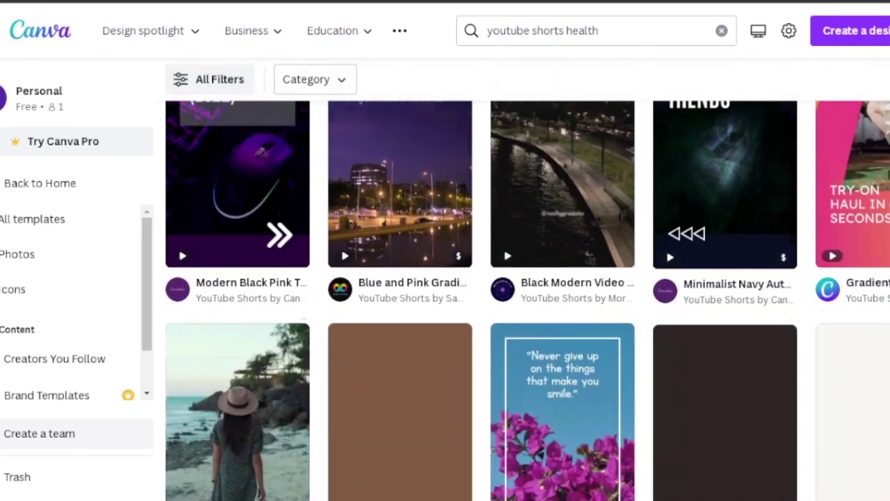
scroll(527, 279, down, 5)
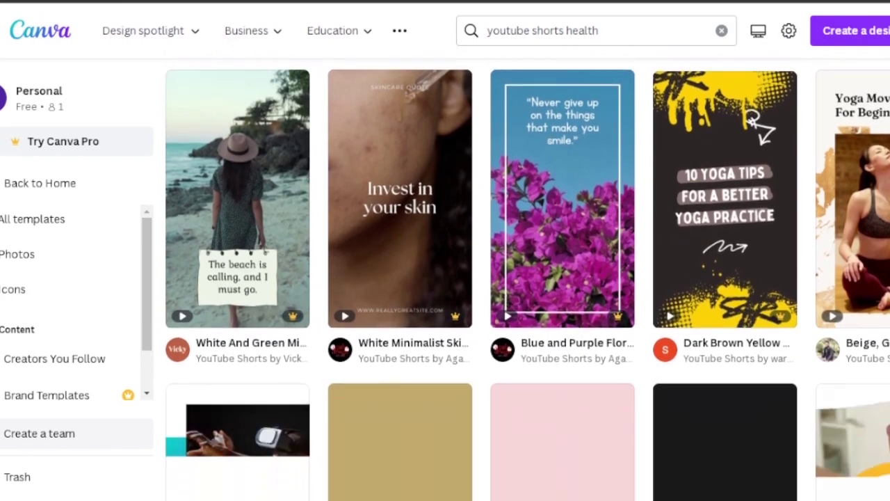
scroll(445, 288, up, 10)
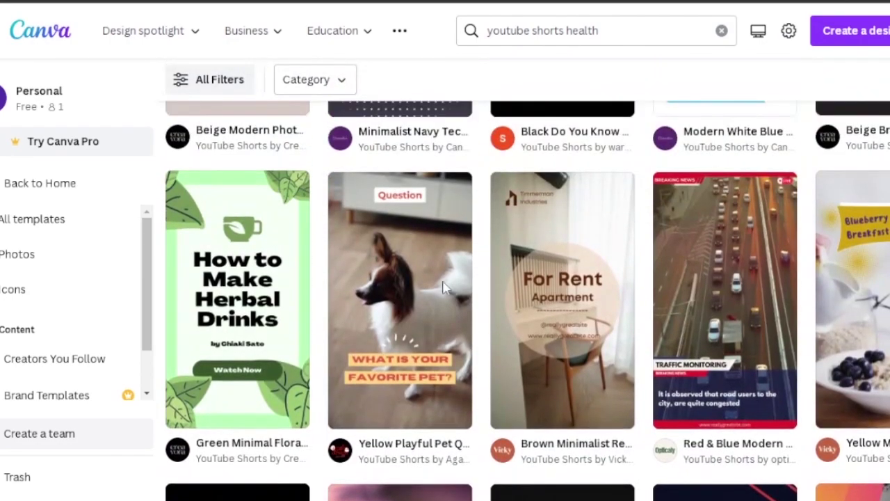
- Open the Green Minimal Floral Organic About Herbal Drinks Tutorial YouTube Shorts template for customizing
mouse_move(252, 271)
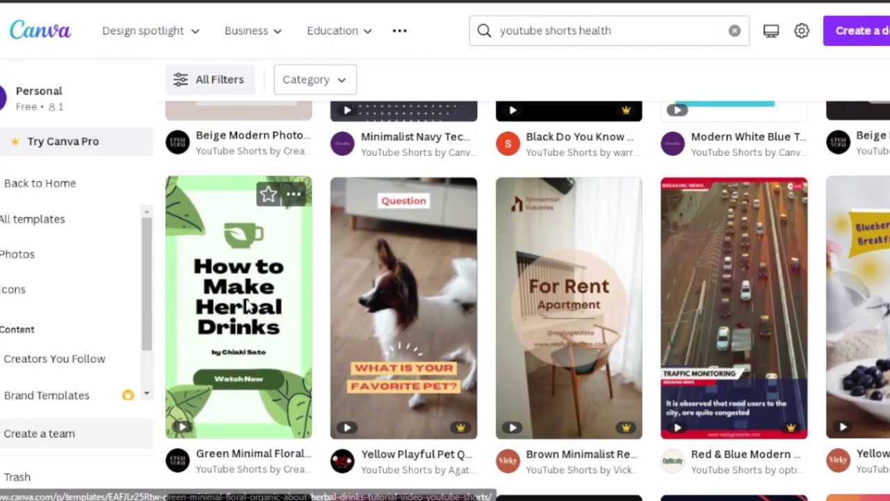
click(248, 306)
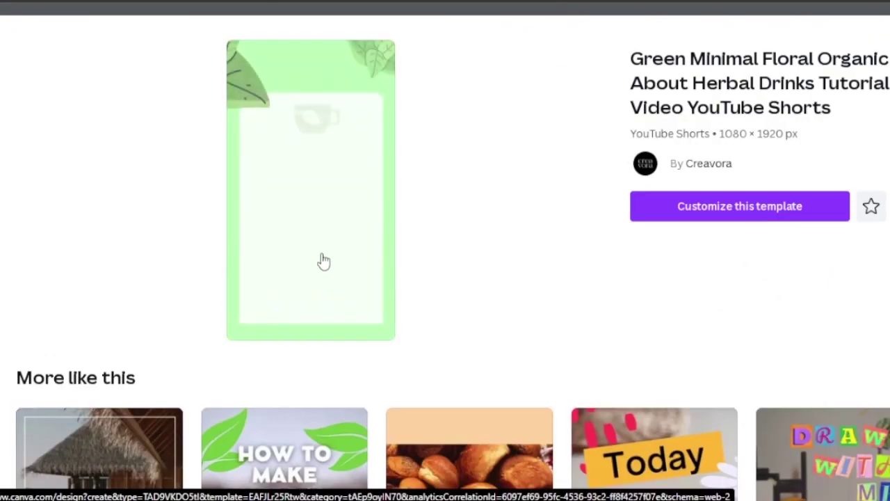
click(740, 209)
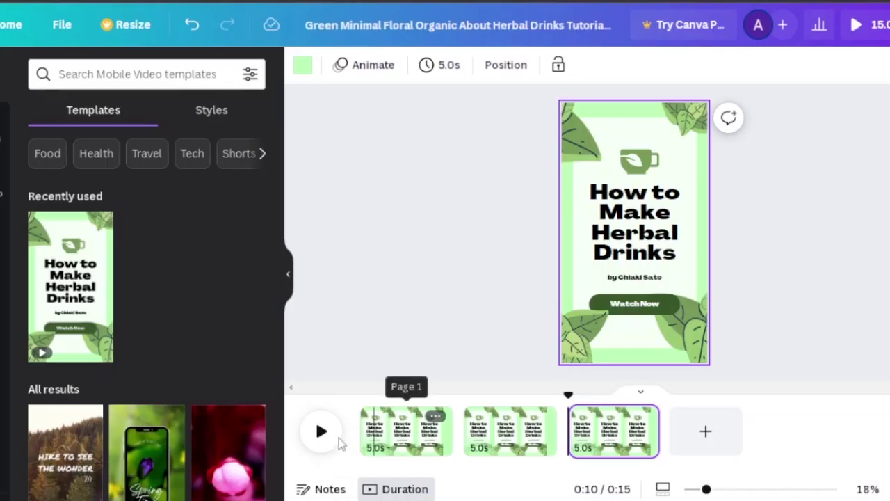
- Replace the third page's heading with "Did you know" and delete its author line and Watch Now button
click(321, 435)
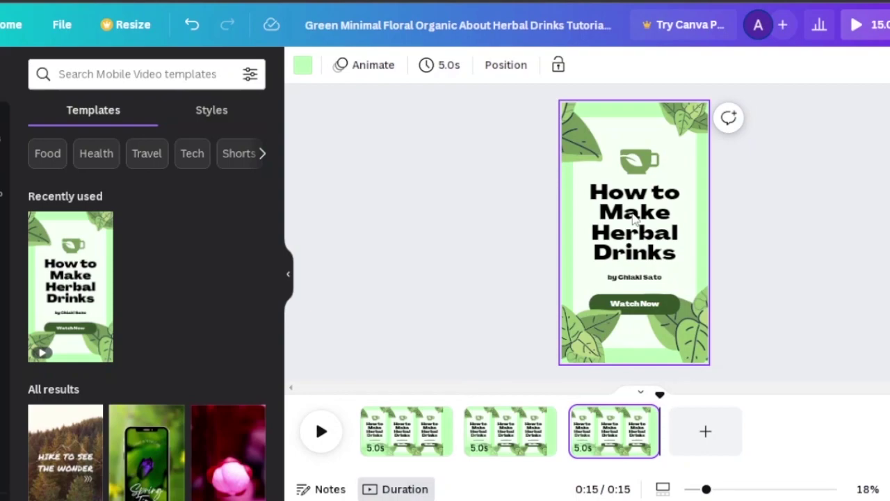
click(635, 190)
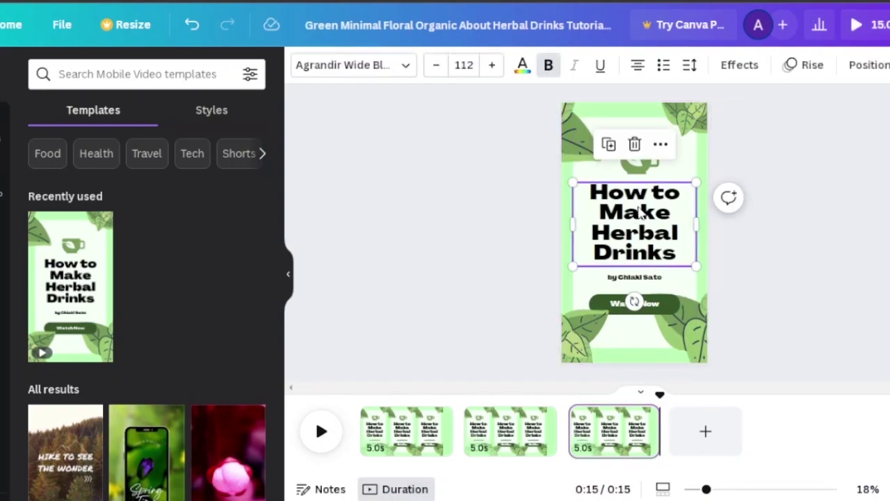
double_click(670, 248)
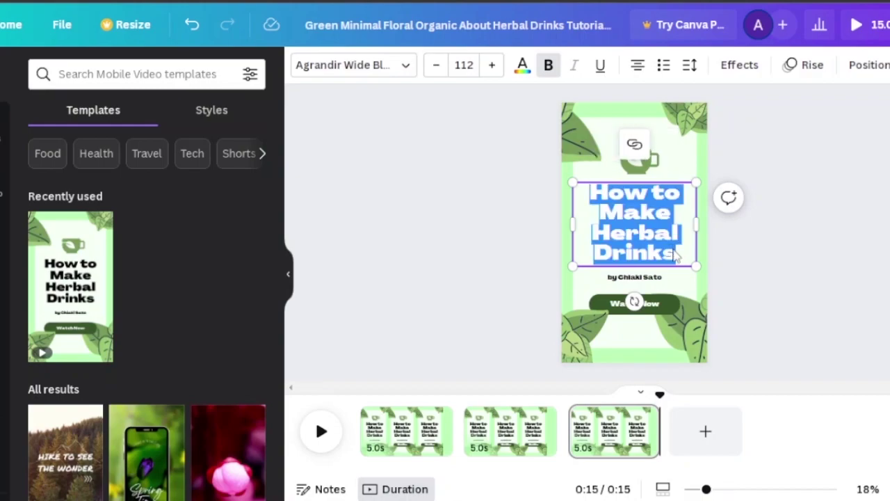
key(BackSpace)
key(ctrl+v)
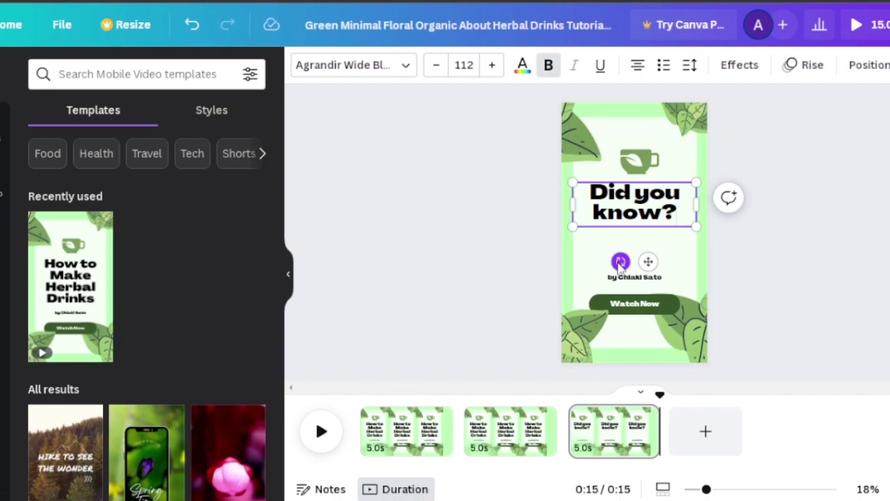
key(BackSpace)
click(632, 303)
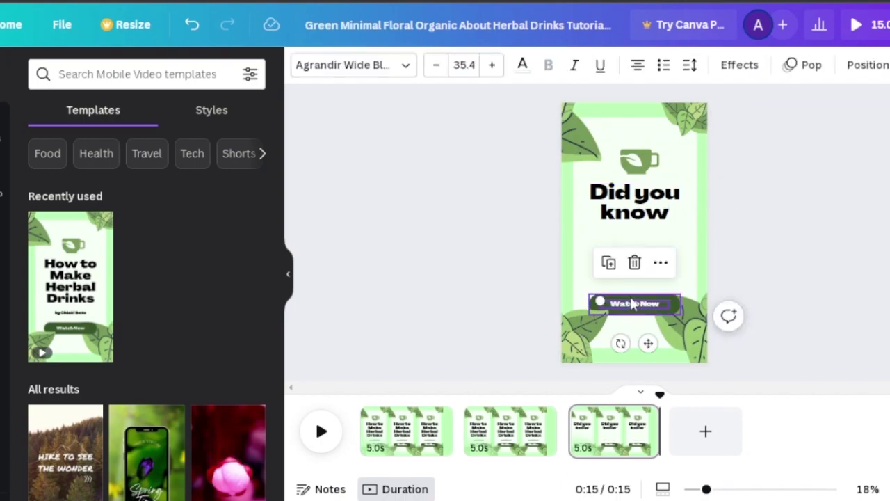
key(Delete)
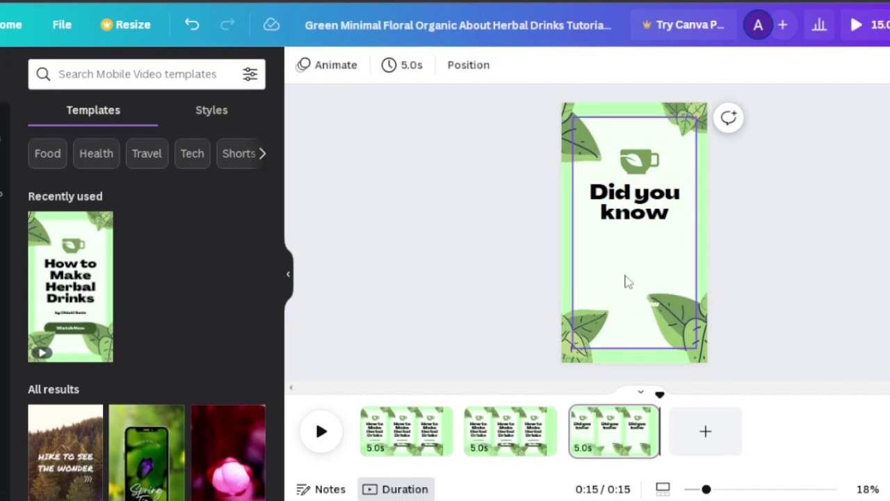
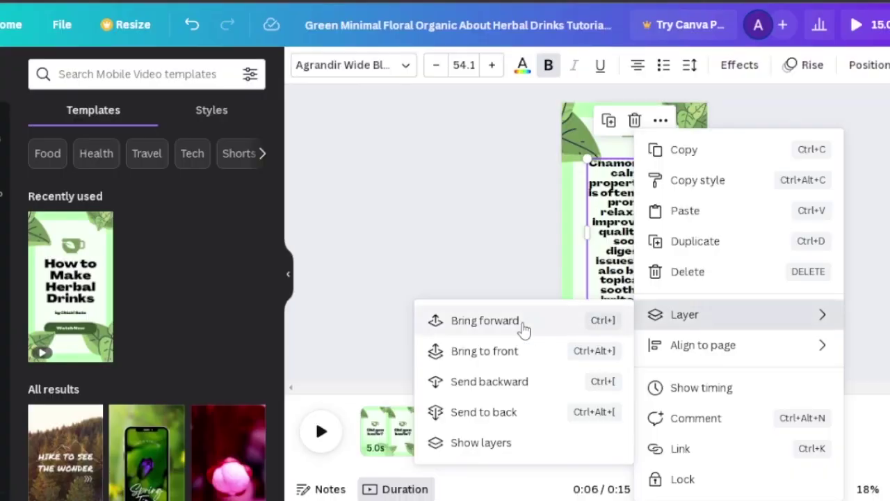
- Bring the chamomile text on the second page to the front and position the cup icon centred just above it
click(523, 323)
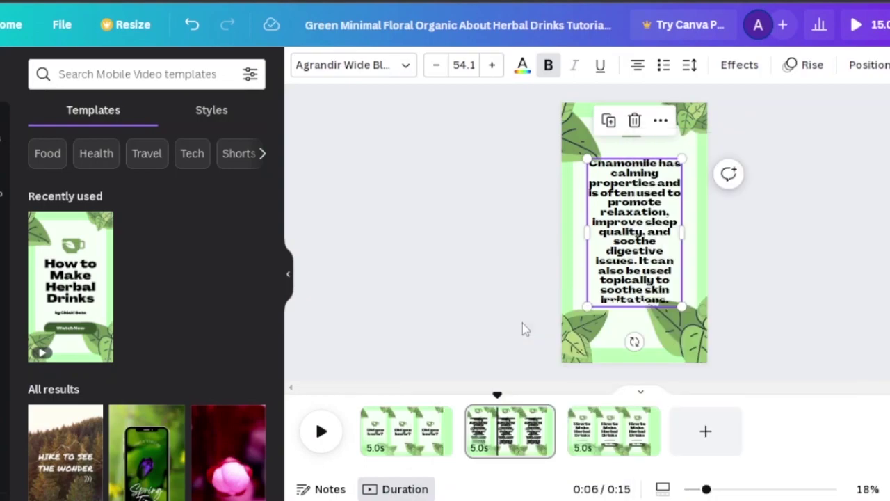
right_click(629, 221)
mouse_move(678, 314)
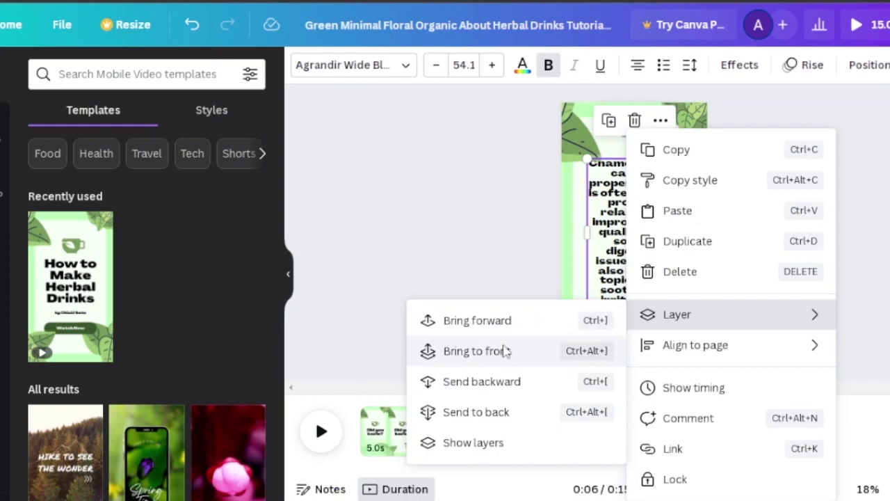
click(506, 351)
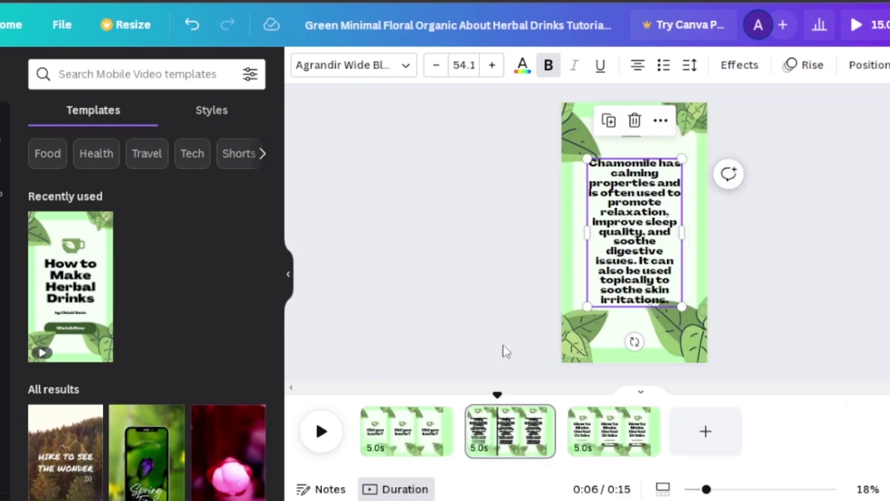
click(761, 264)
drag(643, 135, 642, 147)
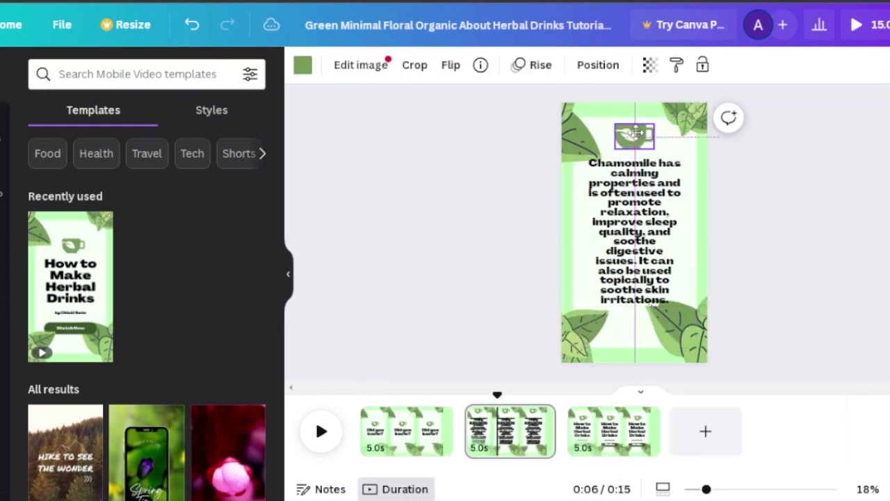
- Change the first page's heading to "Facts about herbs"
click(390, 431)
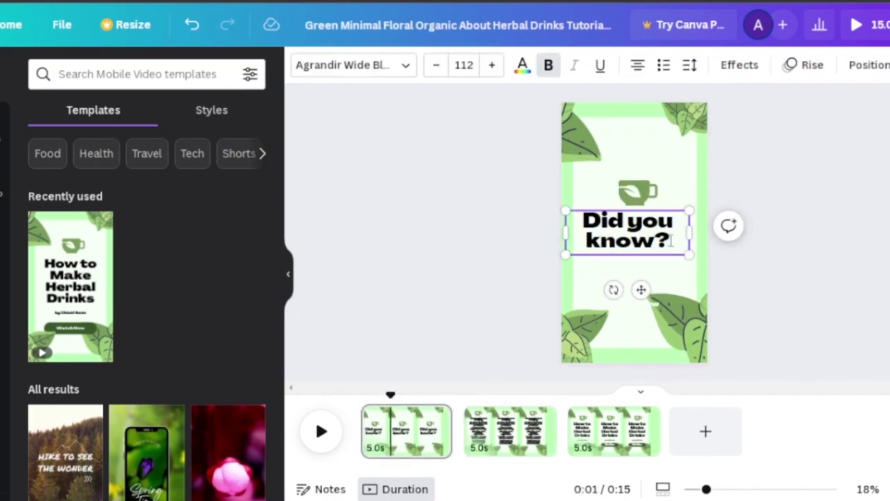
drag(671, 240, 583, 221)
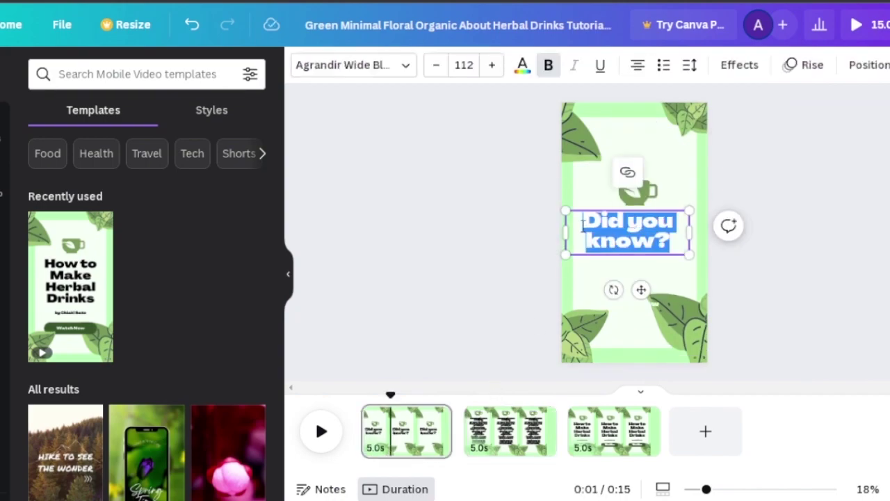
text(Facts about herbs)
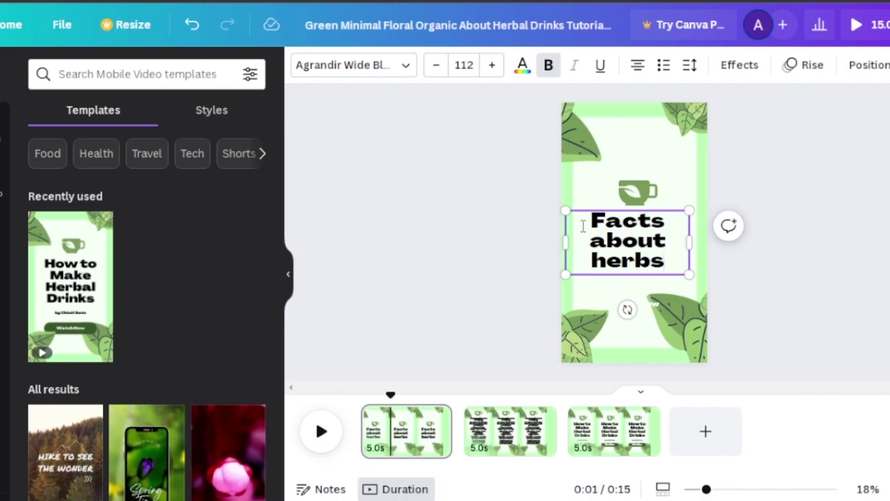
- Replace the last page's heading with "if you wanna know more click here"
click(507, 422)
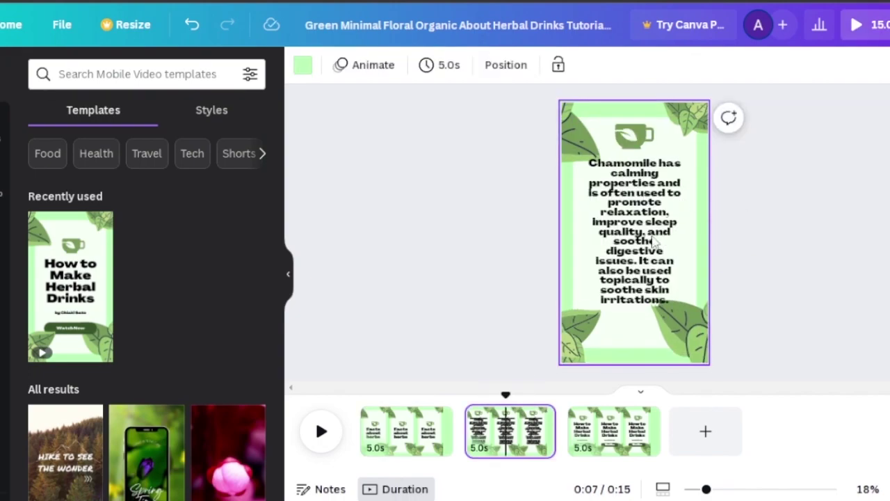
click(623, 418)
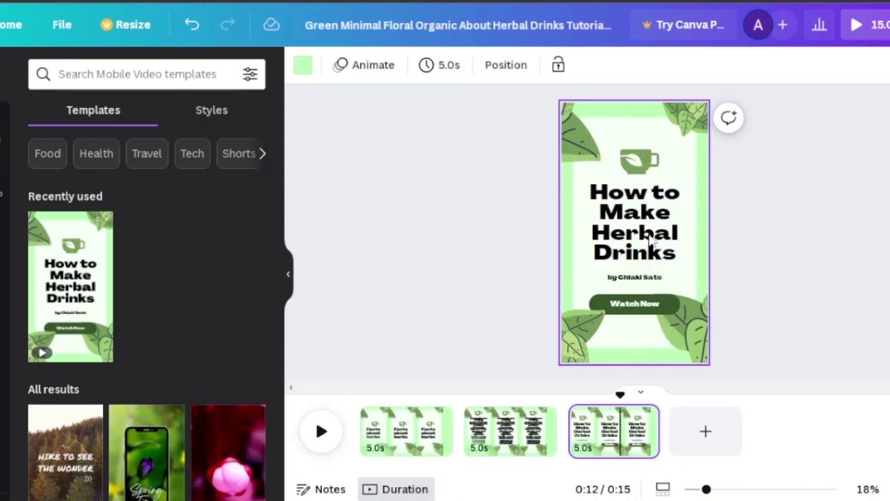
click(651, 238)
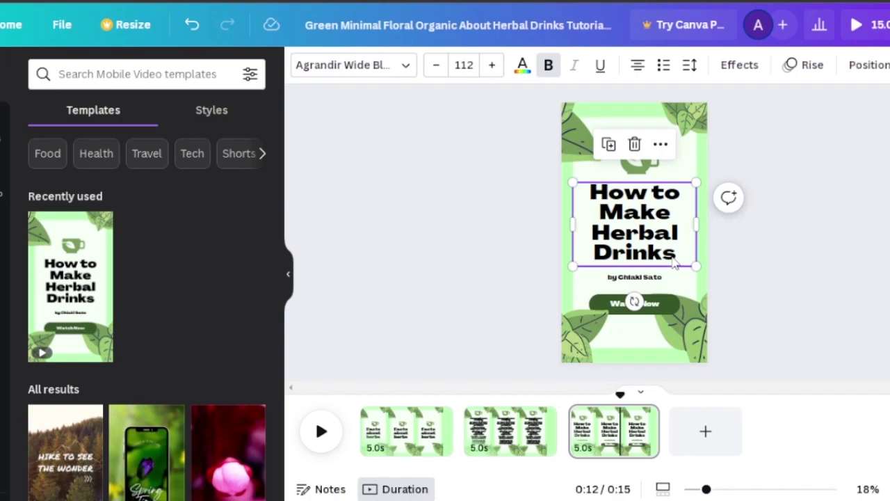
double_click(671, 259)
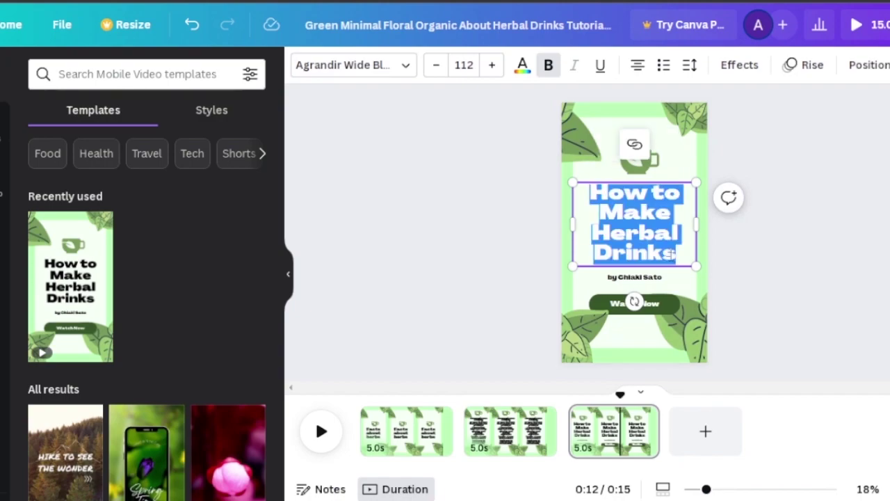
key(BackSpace)
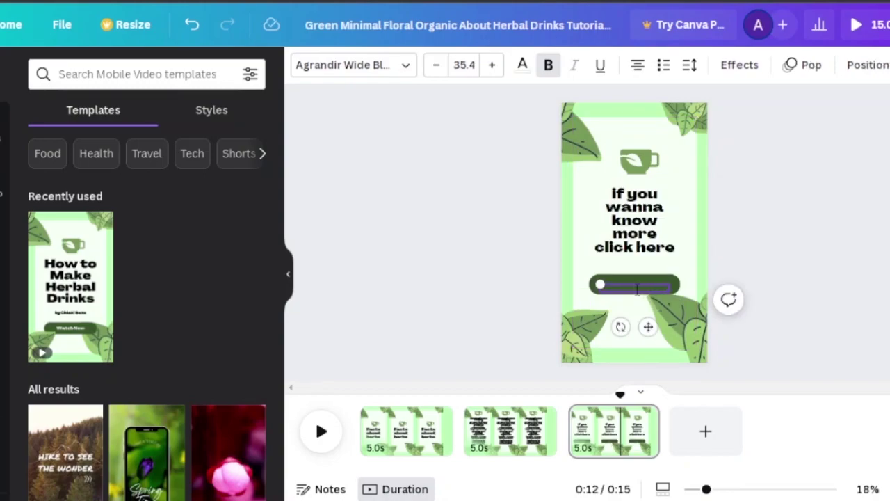
- Paste the copied short link as the last page's button text and move it up to fit inside the green button
right_click(636, 290)
click(681, 380)
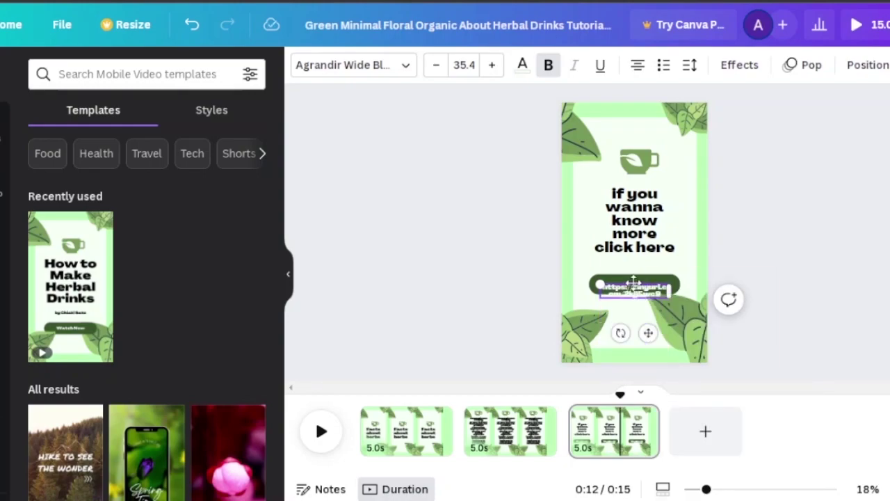
drag(645, 283, 642, 275)
click(819, 232)
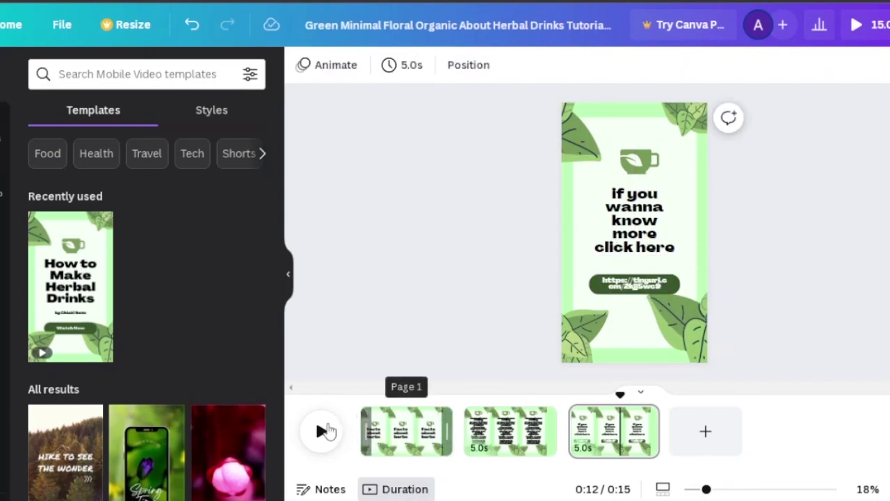
- Play the edited video from the first page to check all three pages
click(370, 424)
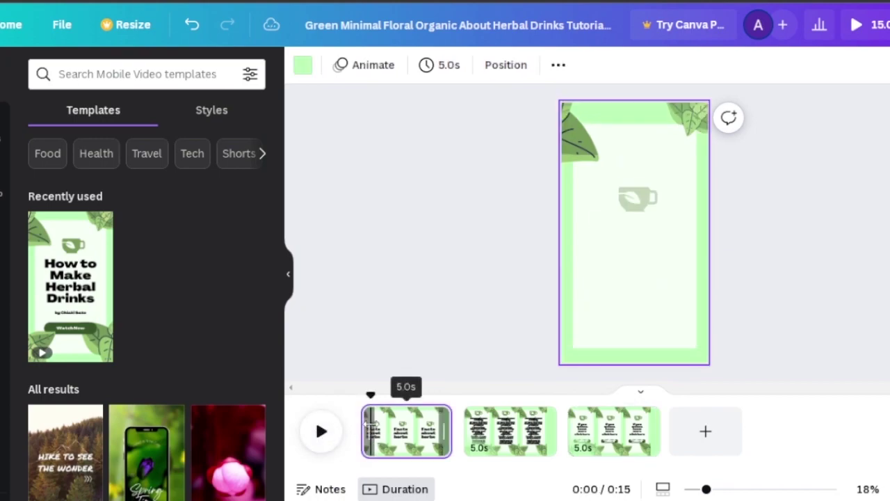
click(323, 432)
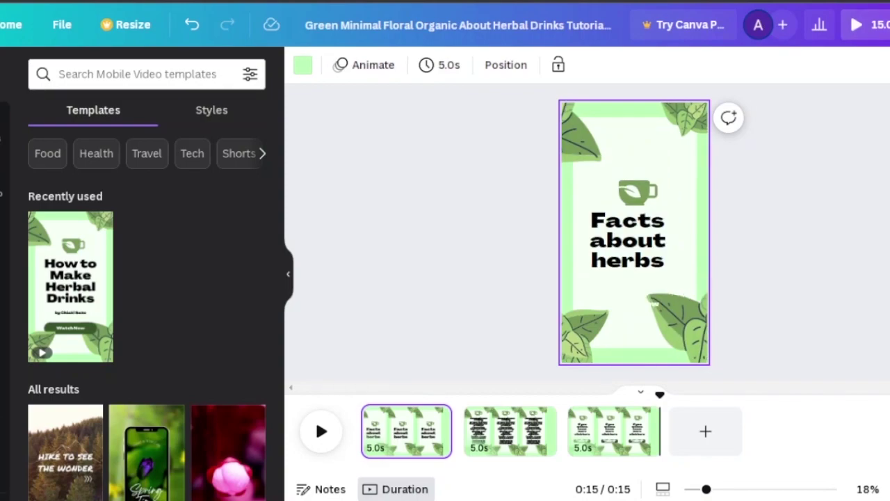
- Look through the design's sharing and download options, close them, and view the last page with the short link
click(869, 25)
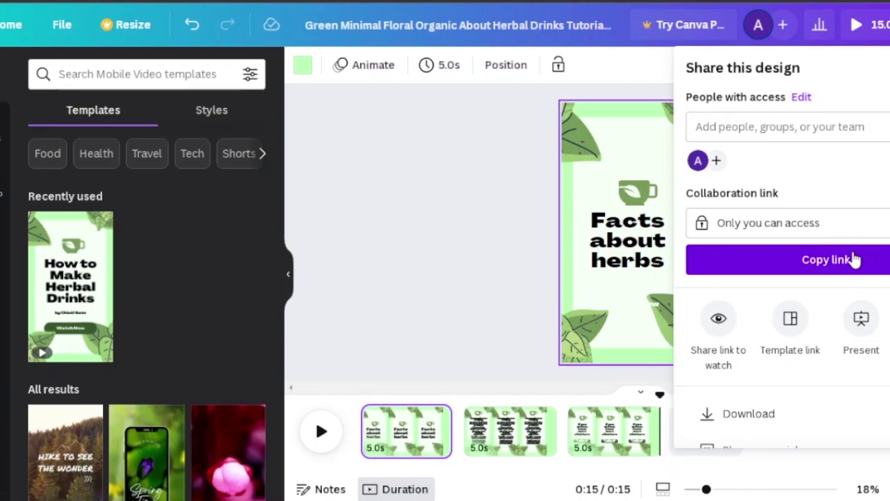
scroll(884, 271, down, 2)
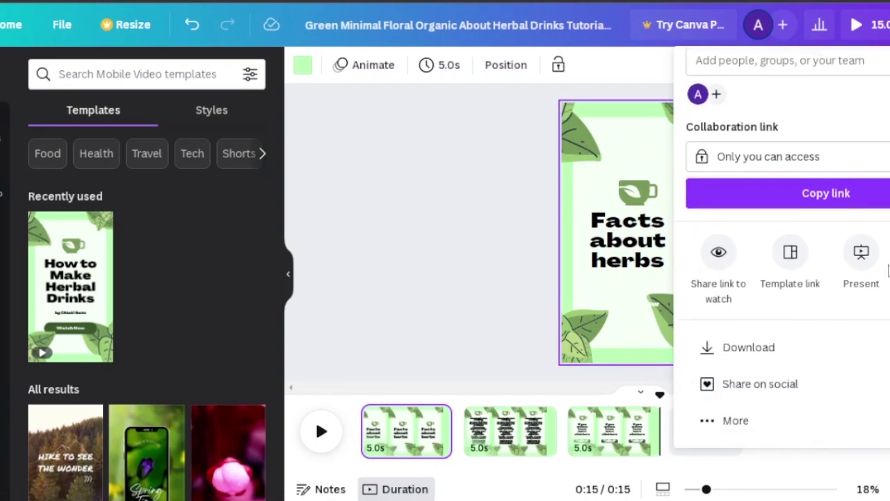
click(511, 244)
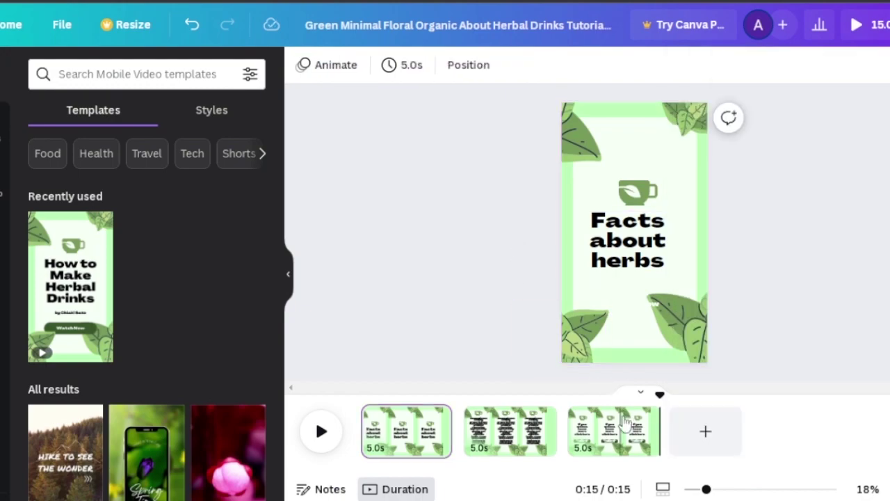
click(634, 309)
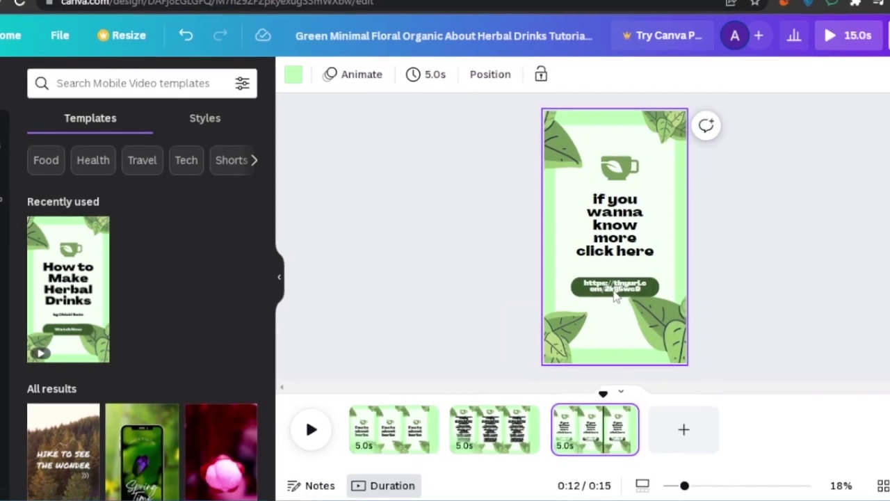